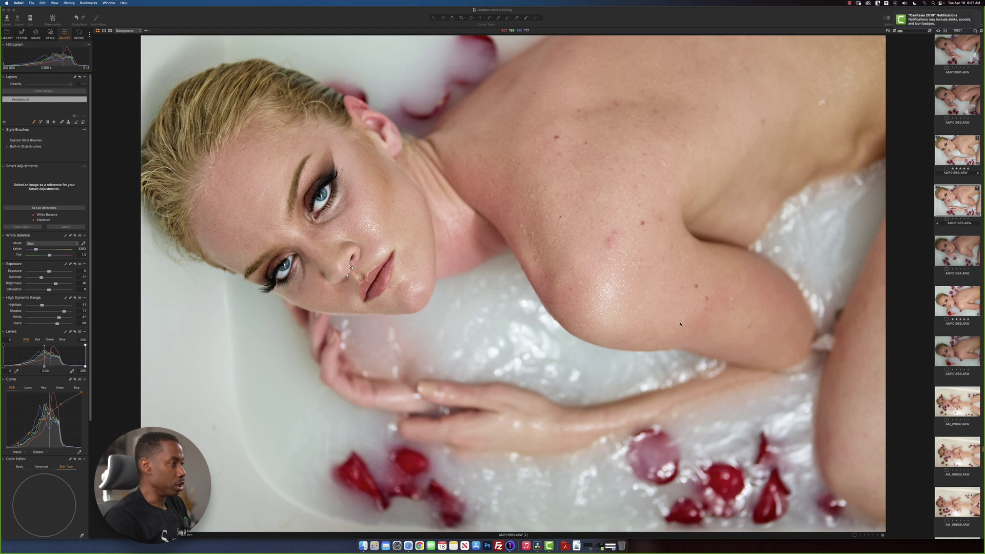
Step: Select the unedited AMP01983 variant [2] of the bathtub portrait and open the Layers + menu
{"action": "left_click", "coordinate": [966, 160]}
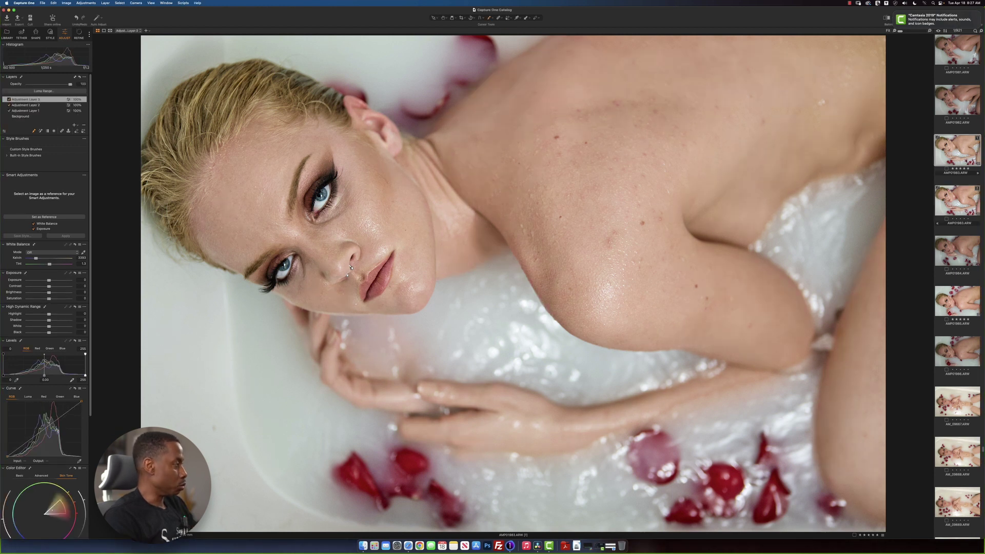
{"action": "left_click", "coordinate": [957, 201]}
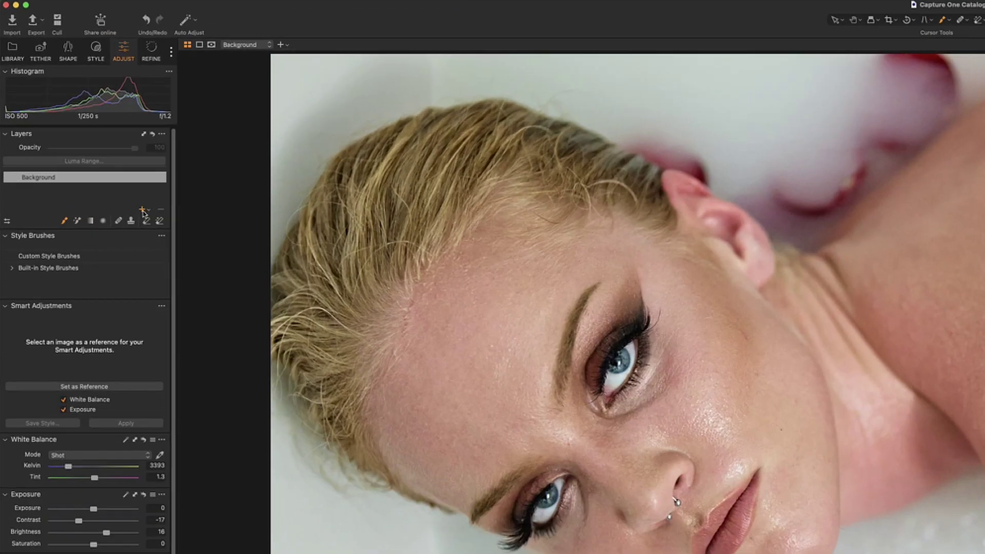
{"action": "left_click", "coordinate": [75, 117]}
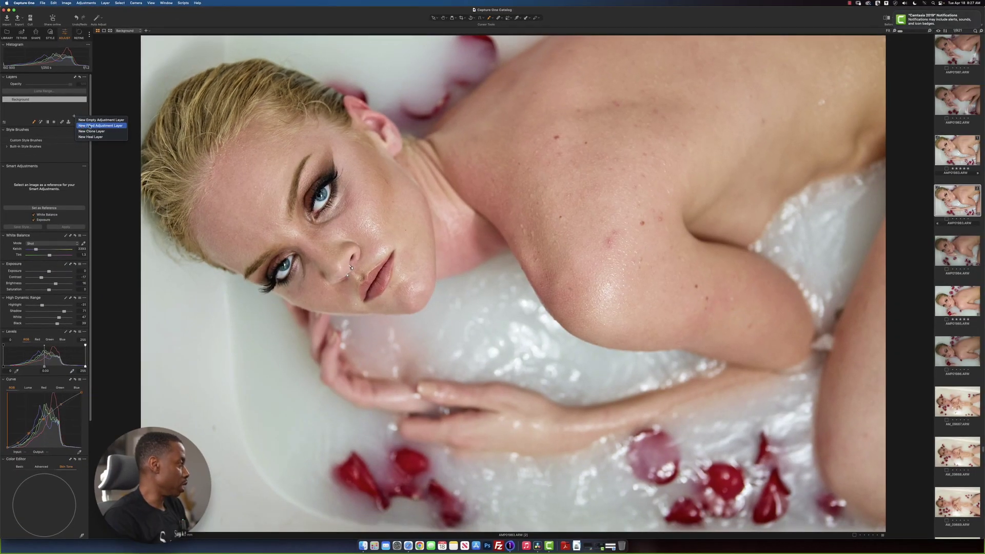
Step: Add filled Adjustment Layer 1 and ready the Color Editor Skin Tone colour picker
{"action": "left_click", "coordinate": [90, 126]}
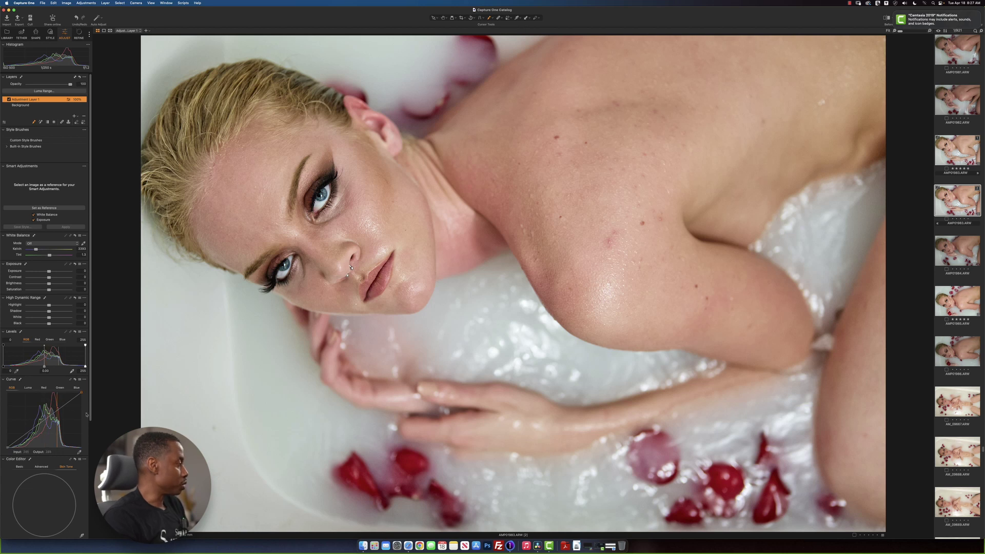
{"action": "scroll", "coordinate": [73, 396], "scroll_direction": "down", "scroll_amount": 5}
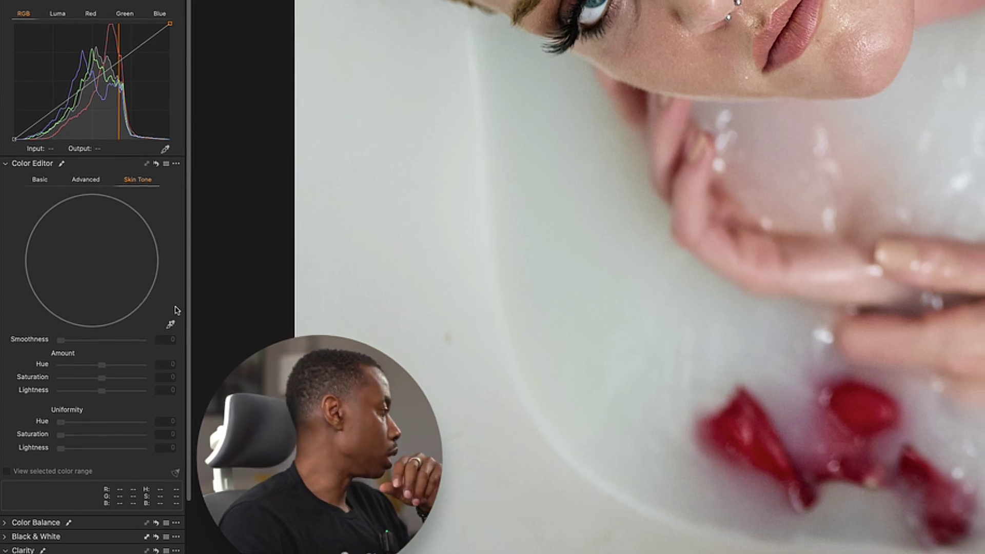
{"action": "left_click", "coordinate": [171, 324]}
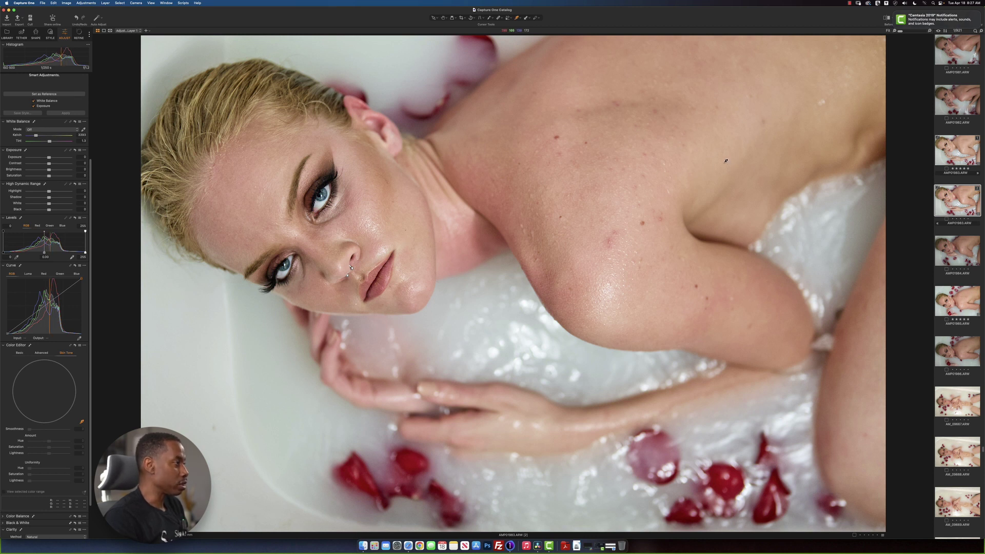
Step: Sample the shoulder skin, widen the range, and set Uniformity Hue 32 and Lightness 42.1
{"action": "left_click", "coordinate": [715, 162]}
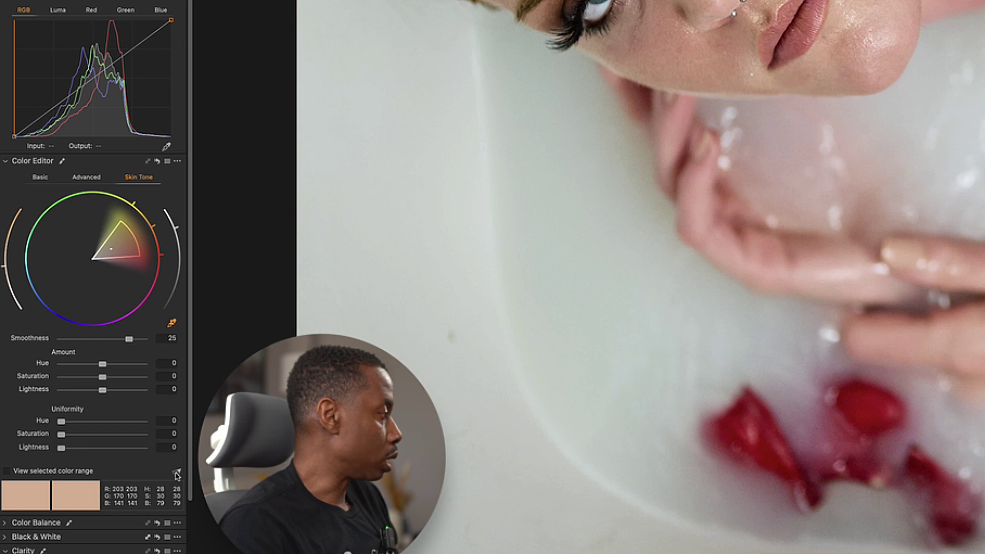
{"action": "left_click_drag", "start_coordinate": [135, 237], "coordinate": [154, 226]}
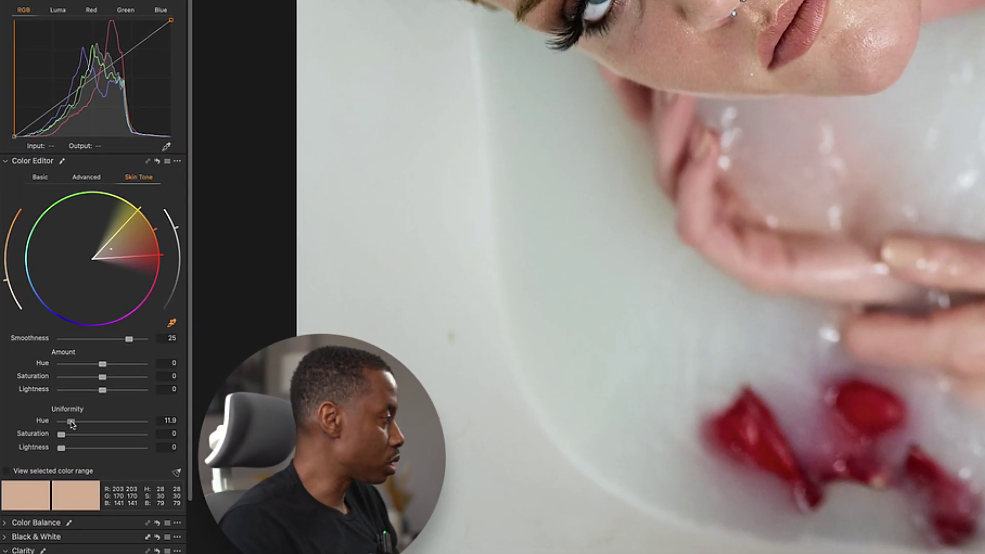
{"action": "left_click_drag", "start_coordinate": [30, 468], "coordinate": [37, 469]}
{"action": "left_click_drag", "start_coordinate": [76, 422], "coordinate": [92, 423]}
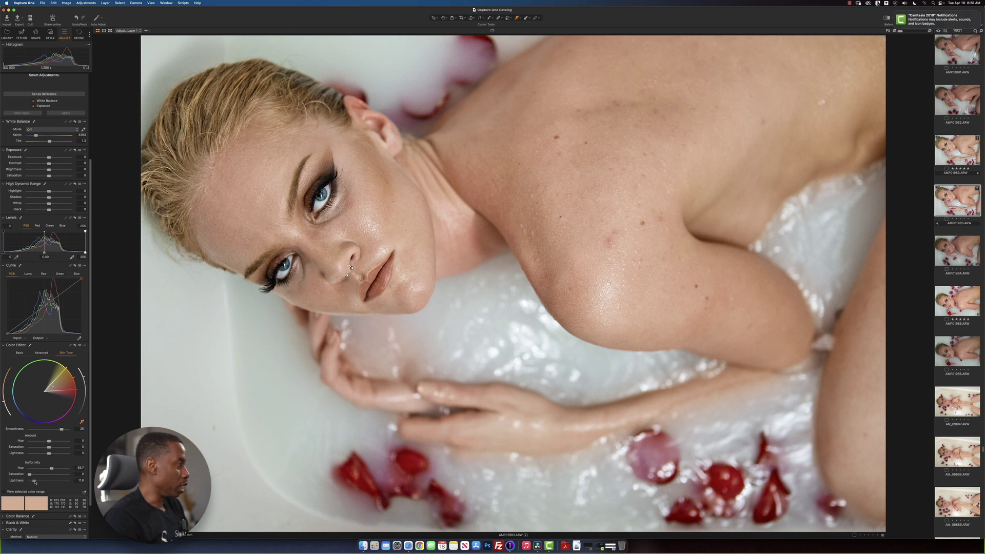
{"action": "left_click_drag", "start_coordinate": [36, 481], "coordinate": [42, 481]}
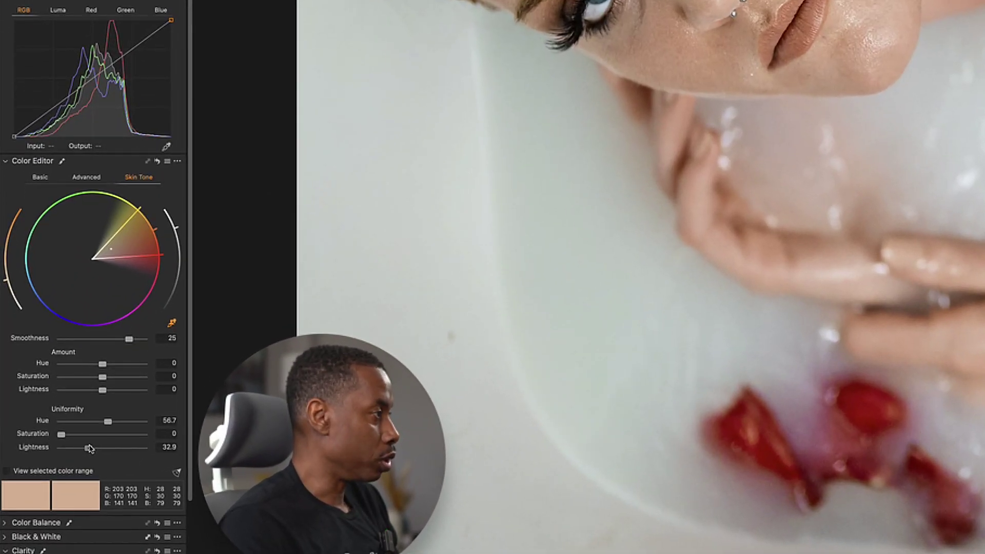
{"action": "left_click_drag", "start_coordinate": [90, 448], "coordinate": [97, 448]}
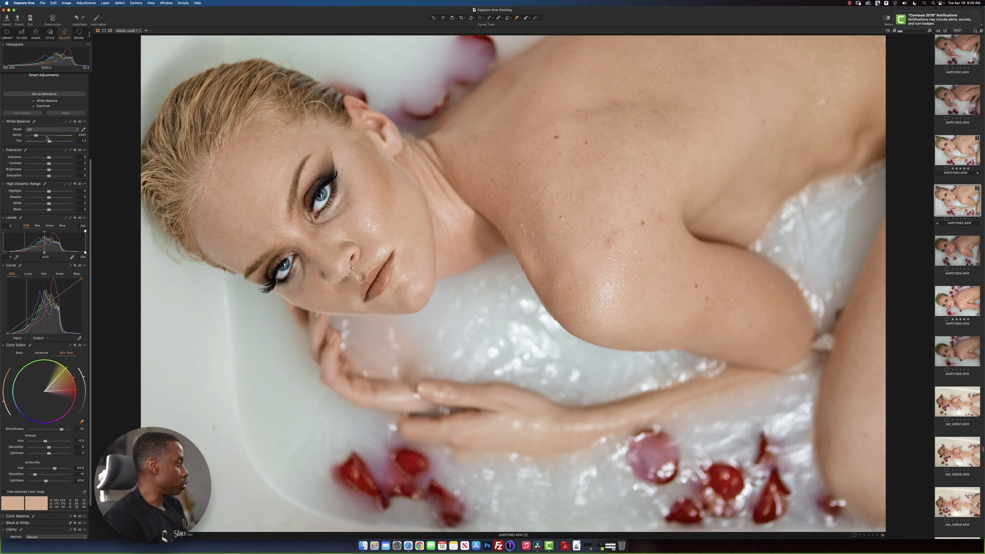
Step: Clear Adjustment Layer 1's mask from the layer's right-click menu
{"action": "scroll", "coordinate": [45, 137], "scroll_direction": "up", "scroll_amount": 5}
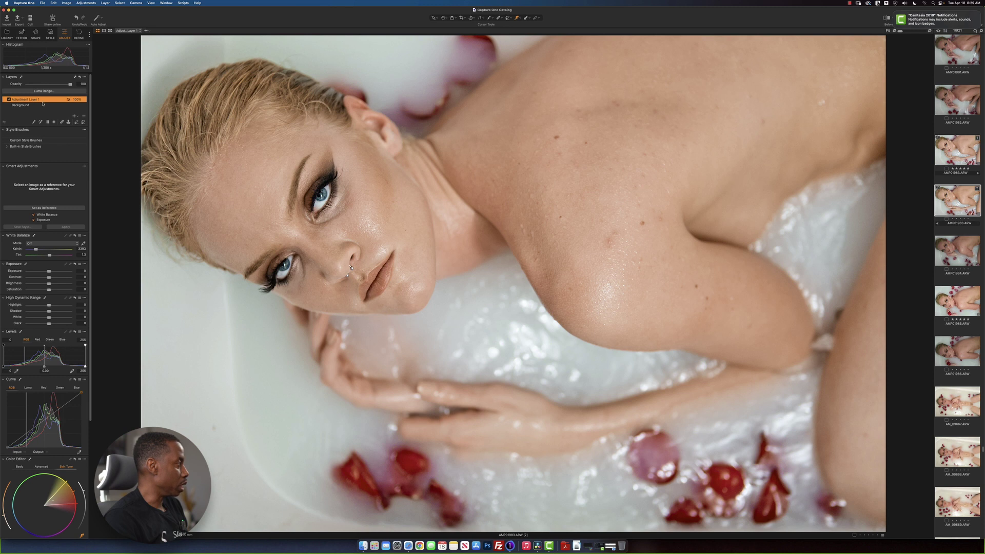
{"action": "right_click", "coordinate": [59, 102]}
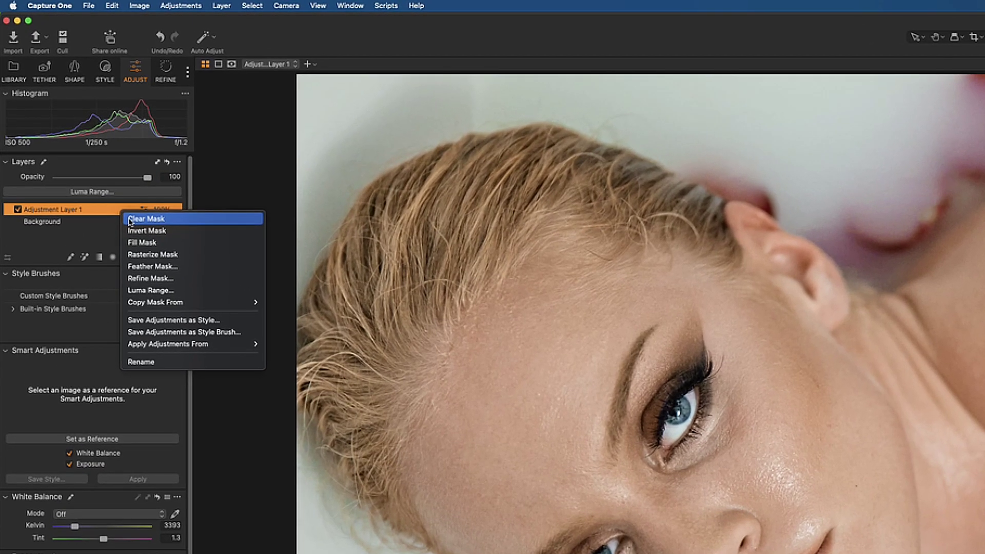
{"action": "left_click", "coordinate": [130, 221]}
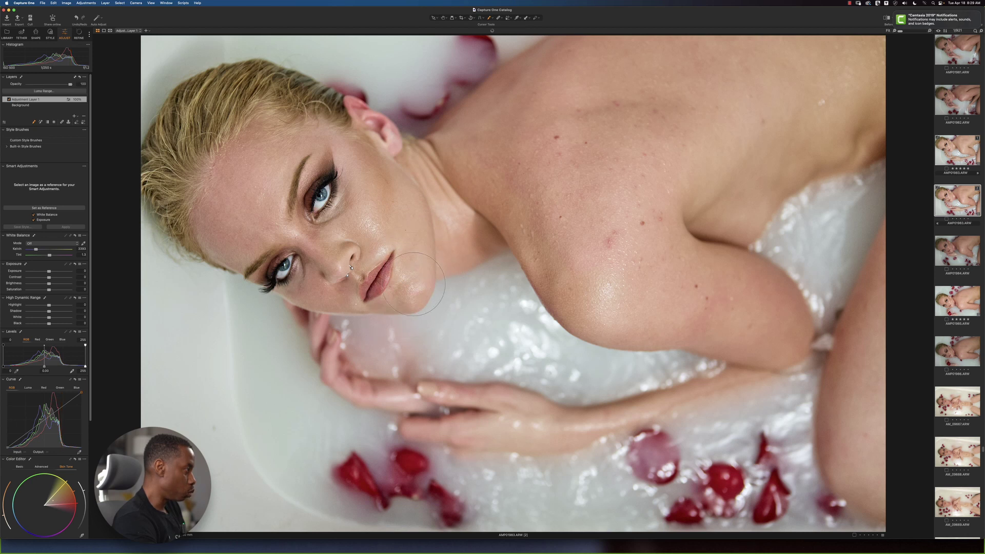
Step: Paint the mask over face, neck, shoulder, forehead and cheek, then hide the overlay
{"action": "left_click_drag", "start_coordinate": [468, 254], "coordinate": [538, 272]}
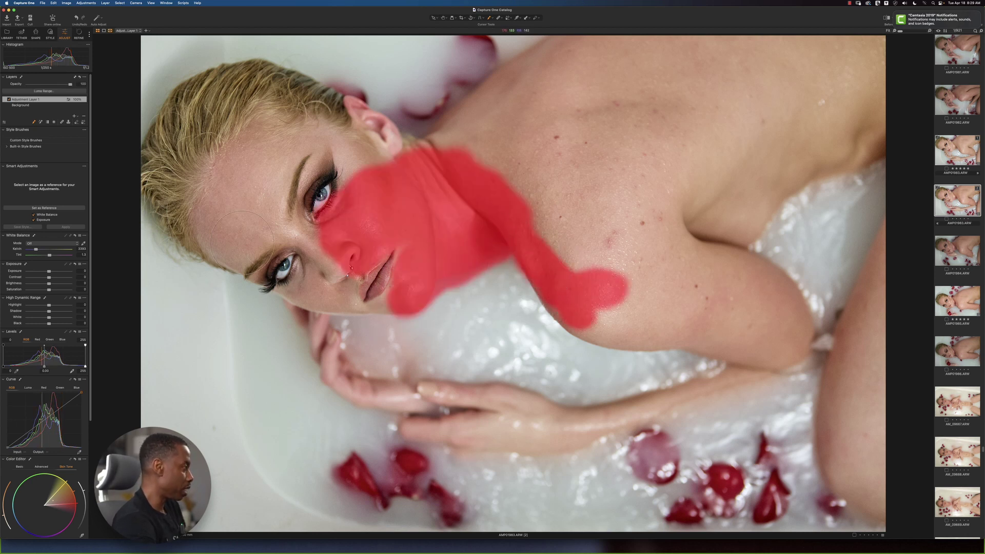
{"action": "key", "text": "bracketleft"}
{"action": "key", "text": "bracketleft"}
{"action": "mouse_move", "coordinate": [275, 226]}
{"action": "left_mouse_down"}
{"action": "mouse_move", "coordinate": [237, 260]}
{"action": "mouse_move", "coordinate": [207, 239]}
{"action": "mouse_move", "coordinate": [218, 241]}
{"action": "mouse_move", "coordinate": [198, 211]}
{"action": "mouse_move", "coordinate": [249, 131]}
{"action": "mouse_move", "coordinate": [264, 121]}
{"action": "mouse_move", "coordinate": [287, 139]}
{"action": "mouse_move", "coordinate": [350, 142]}
{"action": "mouse_move", "coordinate": [355, 177]}
{"action": "mouse_move", "coordinate": [345, 157]}
{"action": "mouse_move", "coordinate": [347, 182]}
{"action": "mouse_move", "coordinate": [334, 138]}
{"action": "mouse_move", "coordinate": [306, 134]}
{"action": "mouse_move", "coordinate": [290, 152]}
{"action": "mouse_move", "coordinate": [317, 141]}
{"action": "mouse_move", "coordinate": [268, 151]}
{"action": "mouse_move", "coordinate": [284, 179]}
{"action": "mouse_move", "coordinate": [290, 171]}
{"action": "mouse_move", "coordinate": [273, 217]}
{"action": "mouse_move", "coordinate": [270, 184]}
{"action": "mouse_move", "coordinate": [249, 225]}
{"action": "mouse_move", "coordinate": [227, 234]}
{"action": "mouse_move", "coordinate": [221, 198]}
{"action": "mouse_move", "coordinate": [264, 135]}
{"action": "mouse_move", "coordinate": [251, 204]}
{"action": "left_mouse_up"}
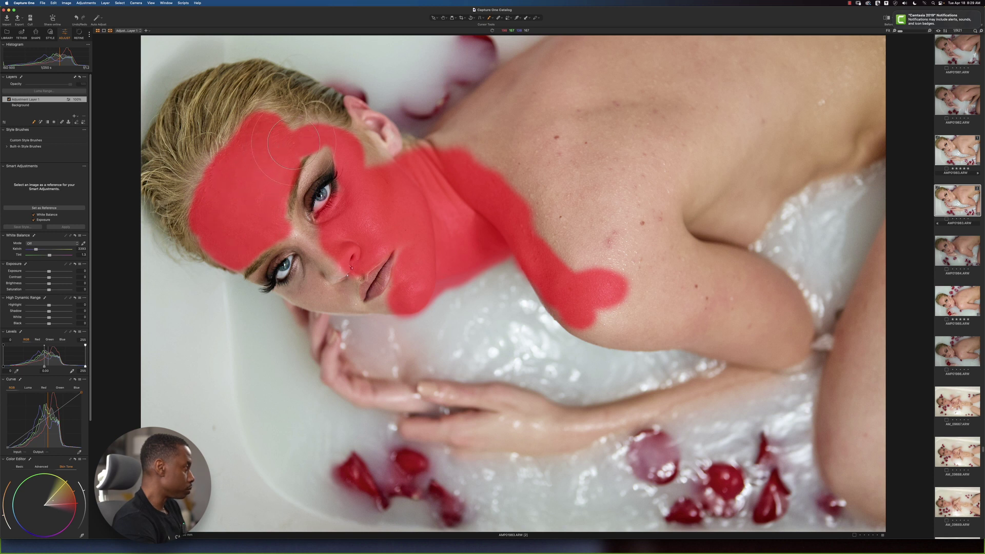
{"action": "mouse_move", "coordinate": [374, 173]}
{"action": "left_mouse_down"}
{"action": "mouse_move", "coordinate": [384, 318]}
{"action": "mouse_move", "coordinate": [310, 243]}
{"action": "mouse_move", "coordinate": [296, 291]}
{"action": "mouse_move", "coordinate": [345, 269]}
{"action": "mouse_move", "coordinate": [331, 308]}
{"action": "mouse_move", "coordinate": [390, 299]}
{"action": "mouse_move", "coordinate": [355, 301]}
{"action": "mouse_move", "coordinate": [382, 307]}
{"action": "left_mouse_up"}
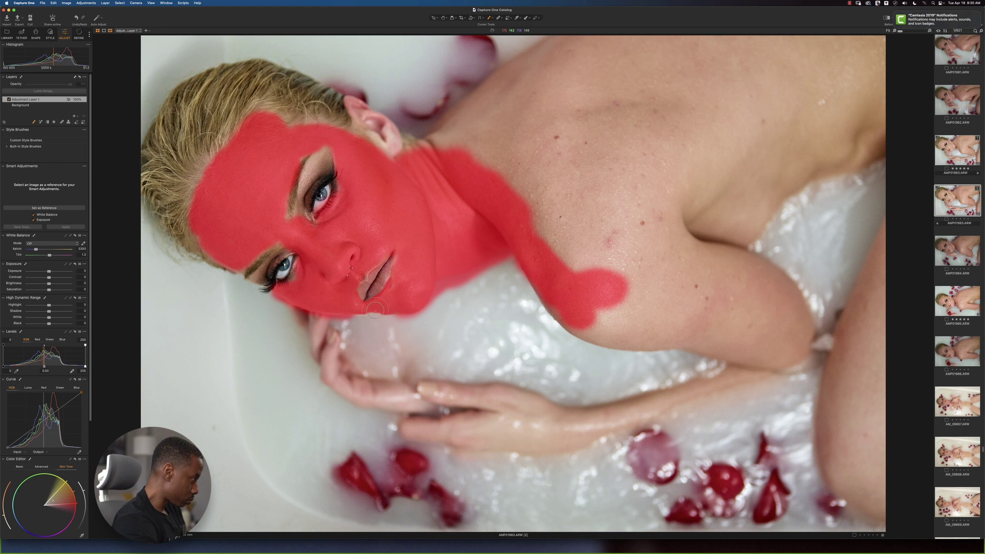
{"action": "key", "text": "m"}
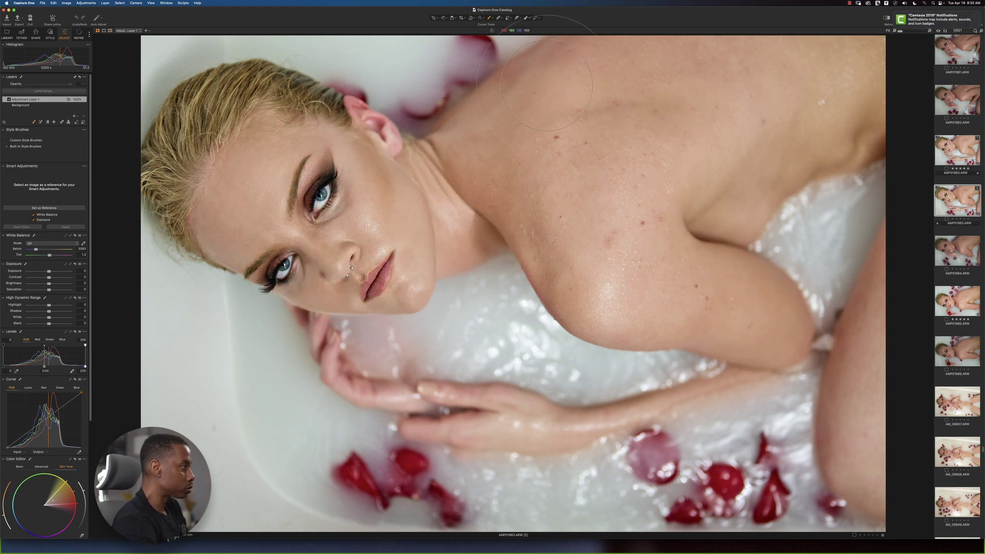
{"action": "left_click", "coordinate": [893, 13]}
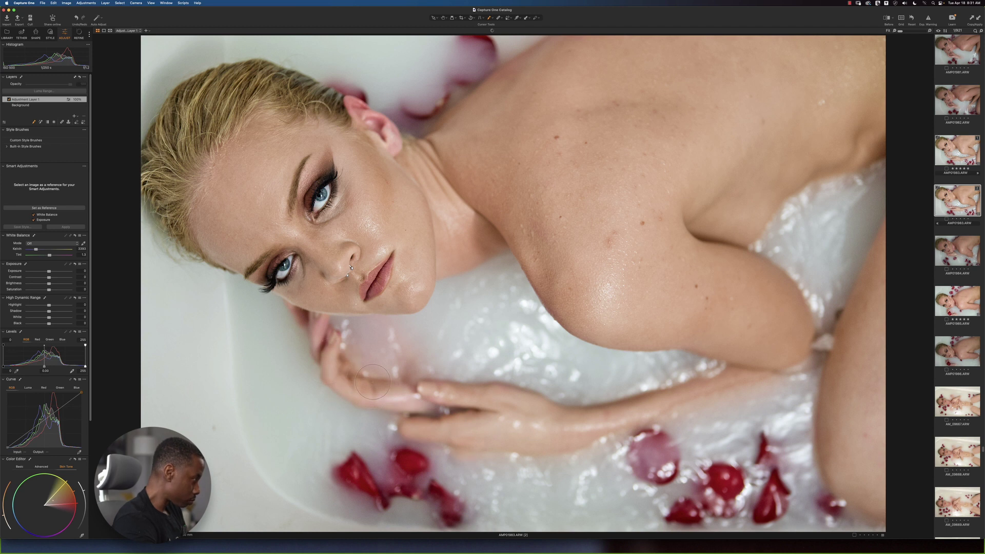
Step: Show the mask and paint it over the remaining chest, neck and shoulder patches
{"action": "key", "text": "m"}
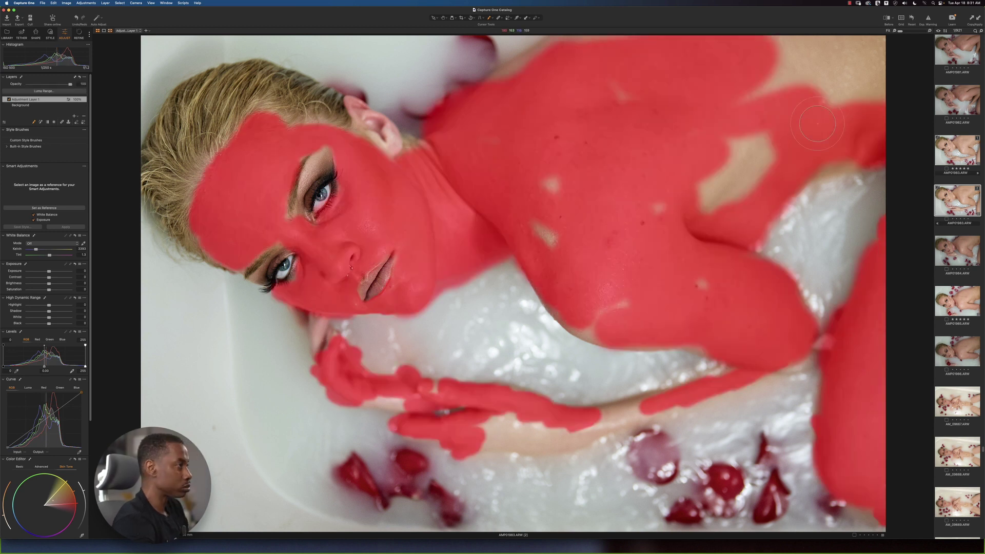
{"action": "mouse_move", "coordinate": [879, 81]}
{"action": "left_mouse_down"}
{"action": "mouse_move", "coordinate": [564, 288]}
{"action": "mouse_move", "coordinate": [384, 134]}
{"action": "mouse_move", "coordinate": [239, 268]}
{"action": "mouse_move", "coordinate": [390, 400]}
{"action": "mouse_move", "coordinate": [308, 328]}
{"action": "mouse_move", "coordinate": [454, 399]}
{"action": "mouse_move", "coordinate": [570, 436]}
{"action": "mouse_move", "coordinate": [790, 362]}
{"action": "mouse_move", "coordinate": [569, 341]}
{"action": "left_mouse_up"}
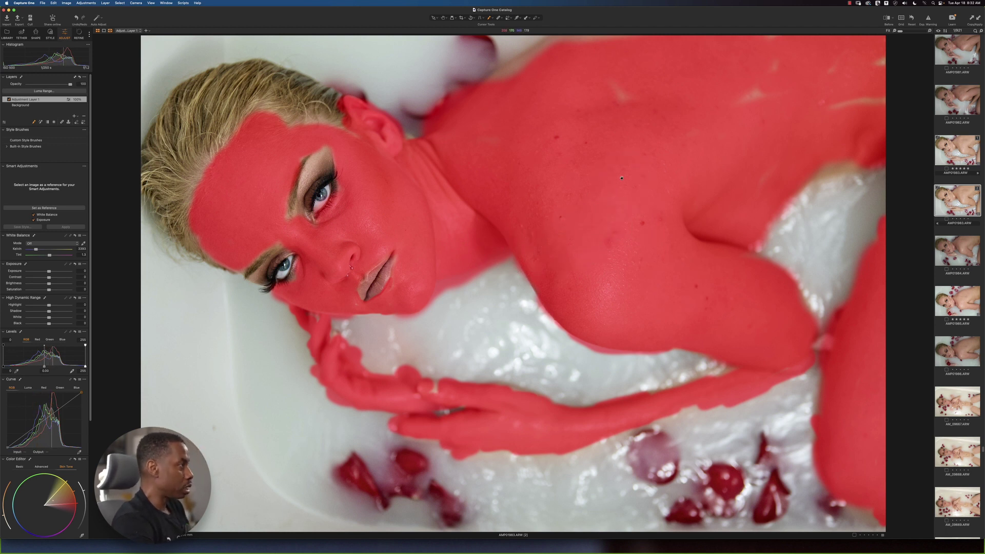
{"action": "mouse_move", "coordinate": [548, 46]}
{"action": "left_mouse_down"}
{"action": "mouse_move", "coordinate": [528, 79]}
{"action": "mouse_move", "coordinate": [497, 82]}
{"action": "mouse_move", "coordinate": [513, 75]}
{"action": "left_mouse_up"}
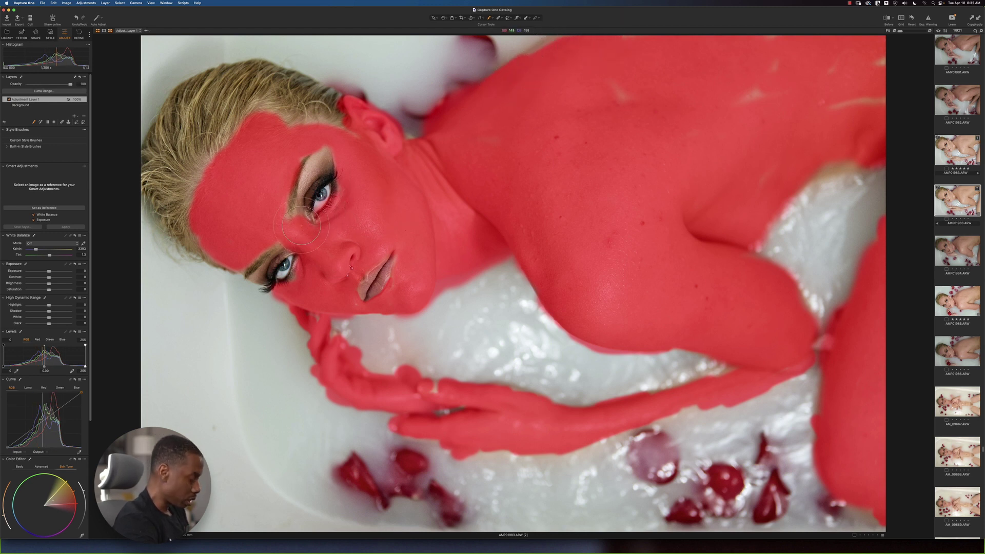
Step: Trim the upper shoulder from the mask with the Magic Eraser and hide the overlay
{"action": "key", "text": "shift+b"}
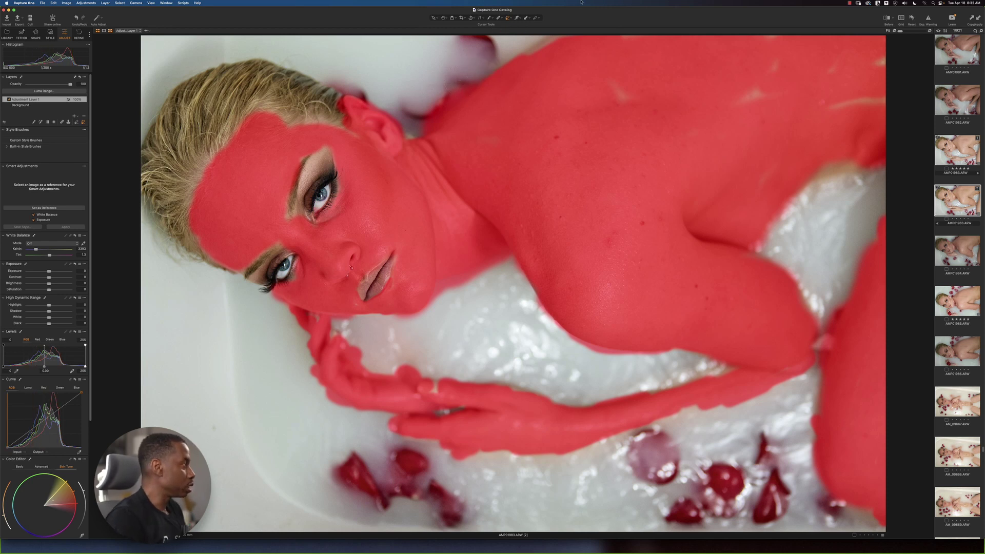
{"action": "right_click", "coordinate": [486, 180]}
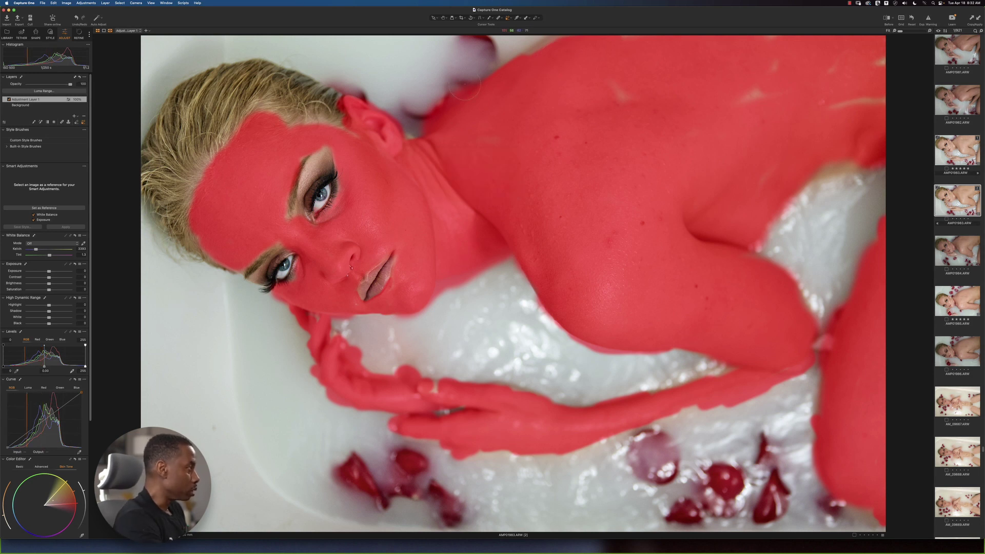
{"action": "left_click", "coordinate": [446, 100]}
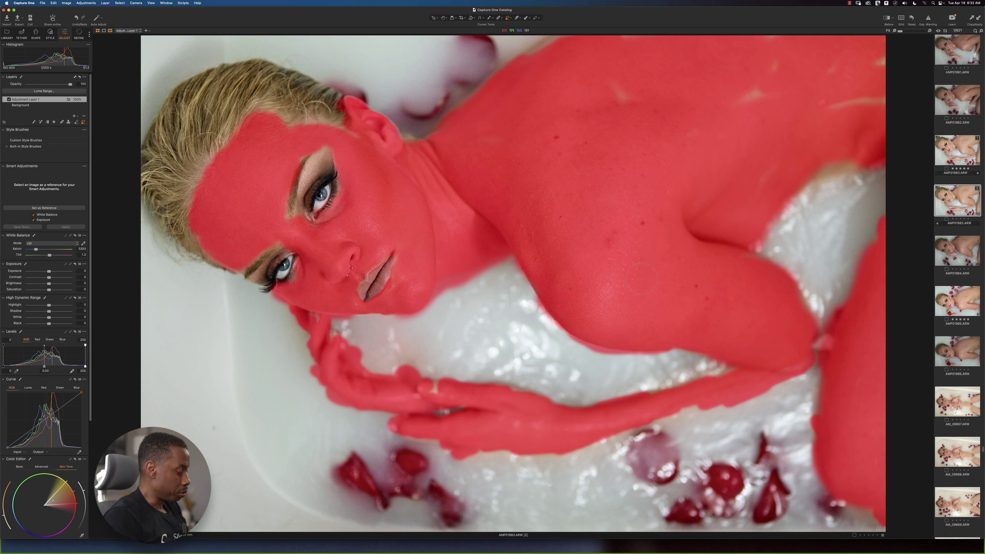
{"action": "key", "text": "m"}
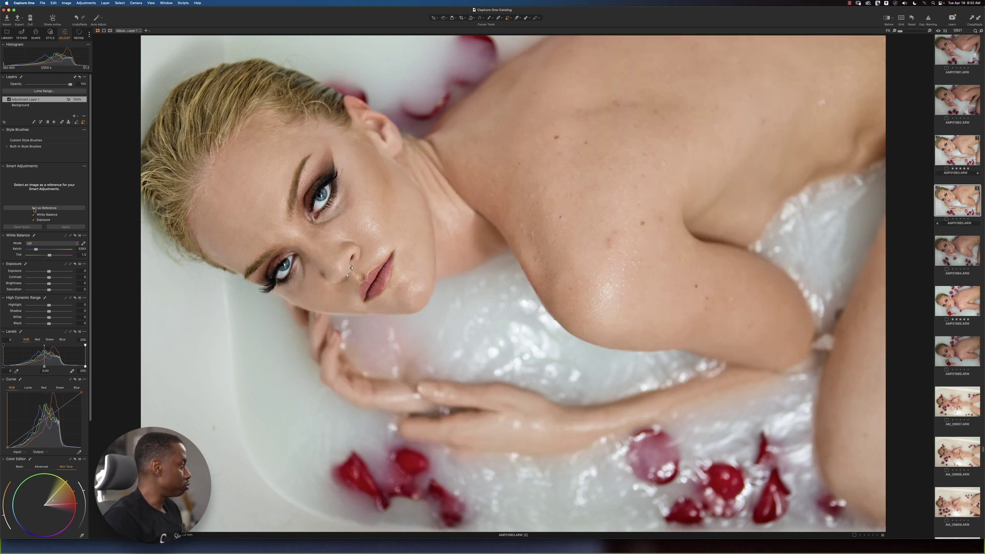
Step: Toggle Adjustment Layer 1 off and on for a before/after check, then open the add-layer menu
{"action": "left_click", "coordinate": [9, 100]}
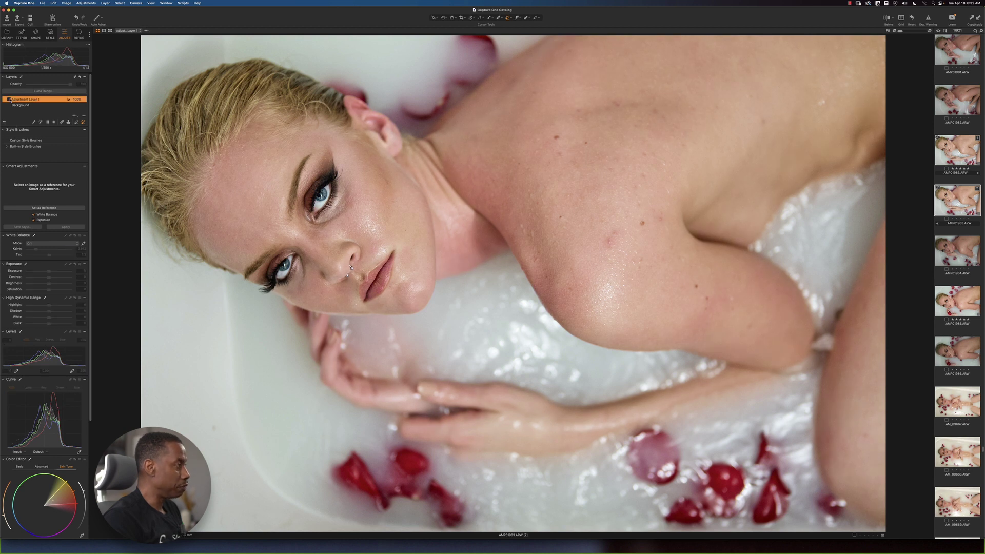
{"action": "left_click", "coordinate": [9, 99]}
{"action": "left_click", "coordinate": [9, 99]}
{"action": "left_click", "coordinate": [9, 100]}
{"action": "left_click", "coordinate": [8, 99]}
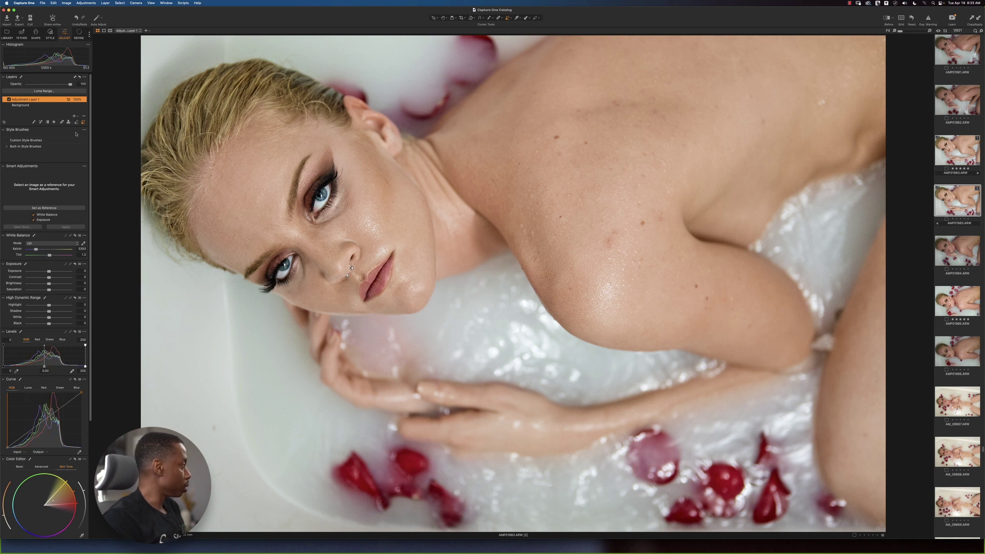
{"action": "left_click", "coordinate": [74, 115]}
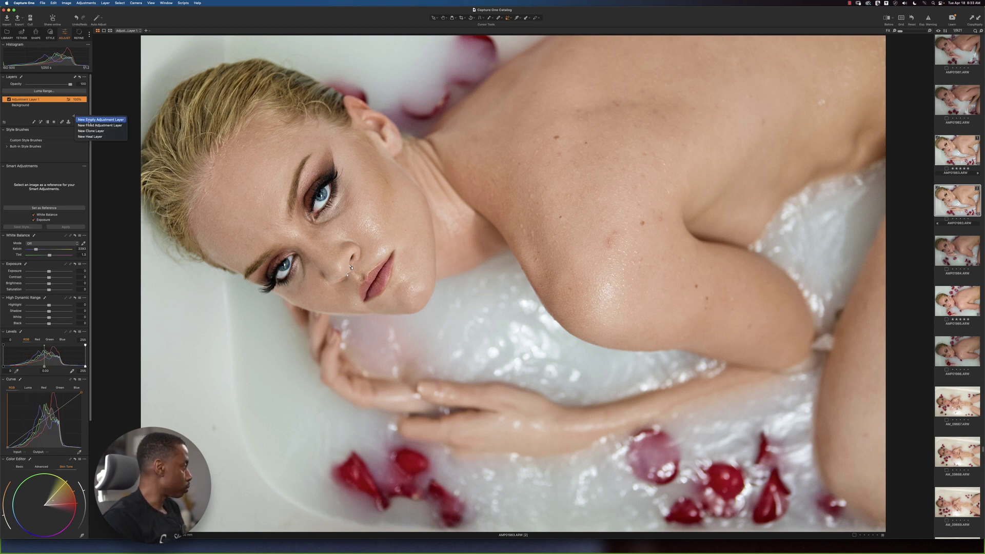
Step: Add filled Adjustment Layer 2 with sampled skin, Uniformity Hue 50.9 and Amount Hue -0.9
{"action": "left_click", "coordinate": [88, 126]}
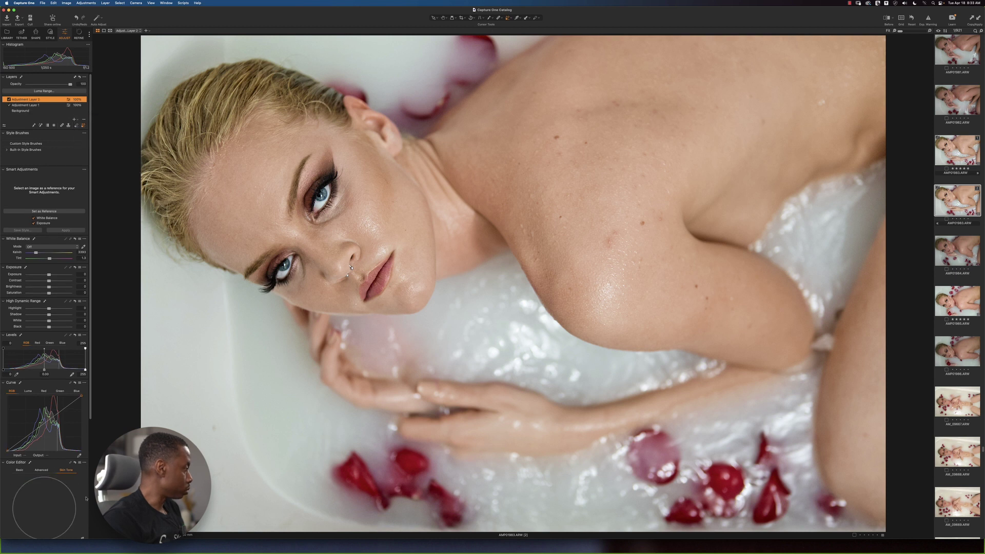
{"action": "scroll", "coordinate": [69, 520], "scroll_direction": "down", "scroll_amount": 3}
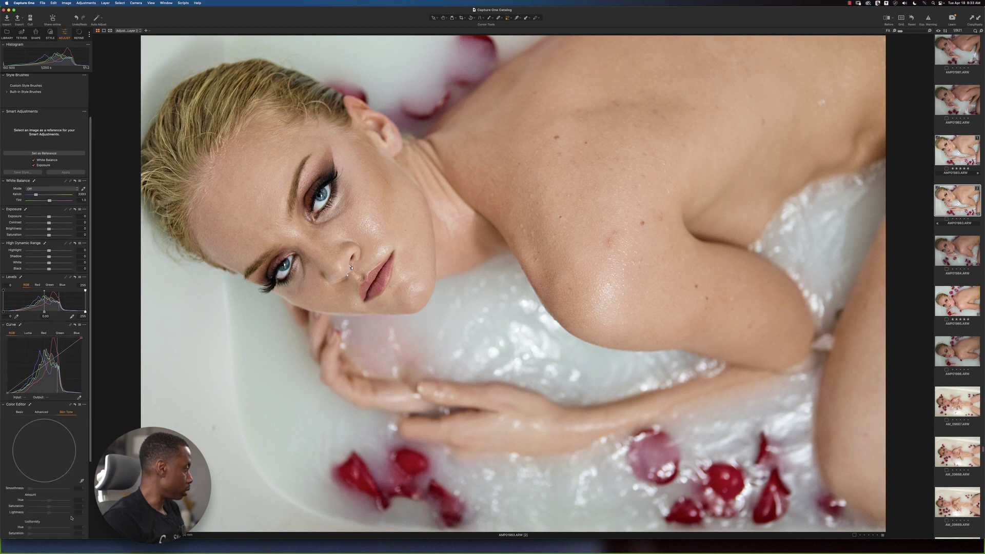
{"action": "left_click", "coordinate": [81, 482]}
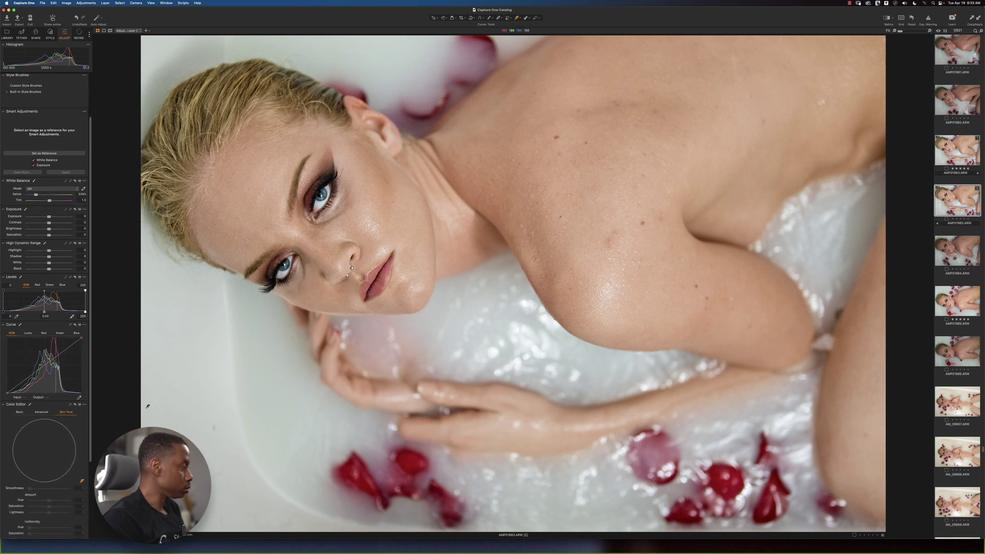
{"action": "left_click", "coordinate": [646, 291]}
{"action": "scroll", "coordinate": [79, 467], "scroll_direction": "down", "scroll_amount": 5}
{"action": "left_click", "coordinate": [86, 449]}
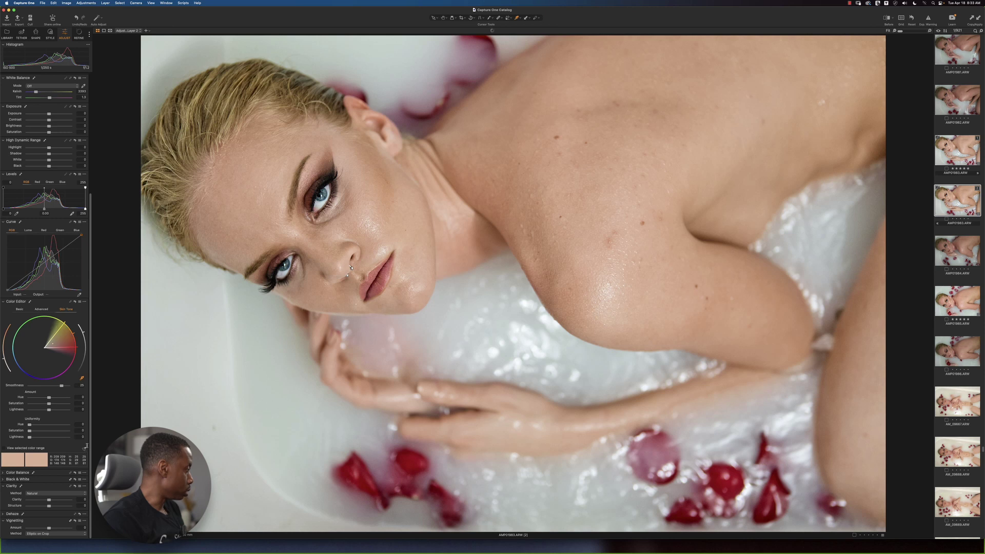
{"action": "mouse_move", "coordinate": [42, 427]}
{"action": "left_mouse_down"}
{"action": "mouse_move", "coordinate": [50, 425]}
{"action": "mouse_move", "coordinate": [39, 438]}
{"action": "left_mouse_up"}
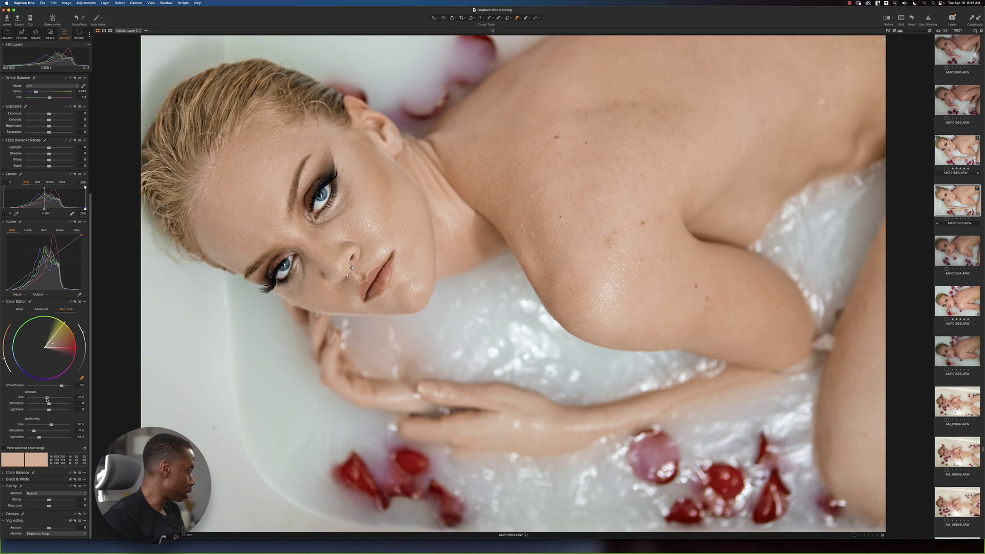
{"action": "left_click_drag", "start_coordinate": [46, 398], "coordinate": [45, 398]}
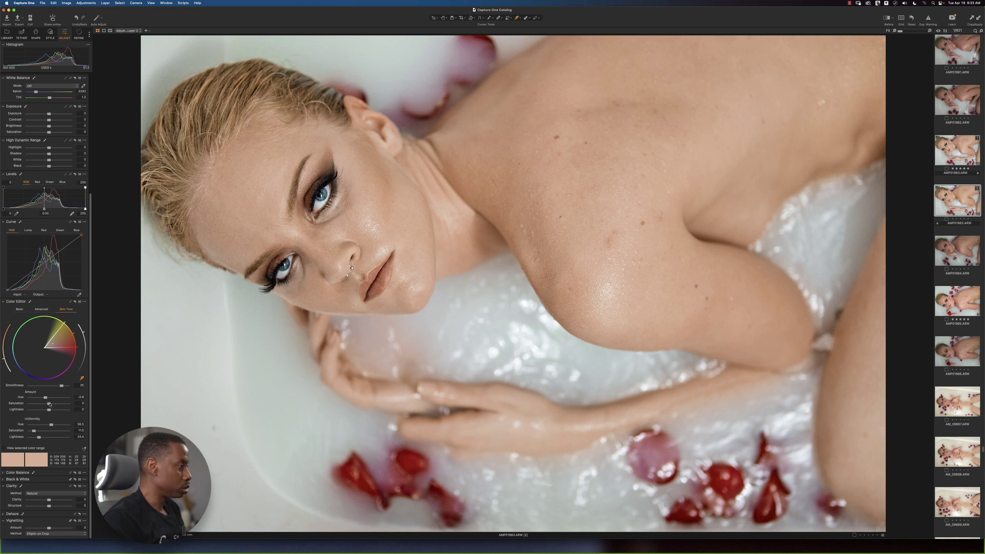
Step: Apply a mask option to Adjustment Layer 2 from its right-click menu
{"action": "scroll", "coordinate": [45, 257], "scroll_direction": "up", "scroll_amount": 6}
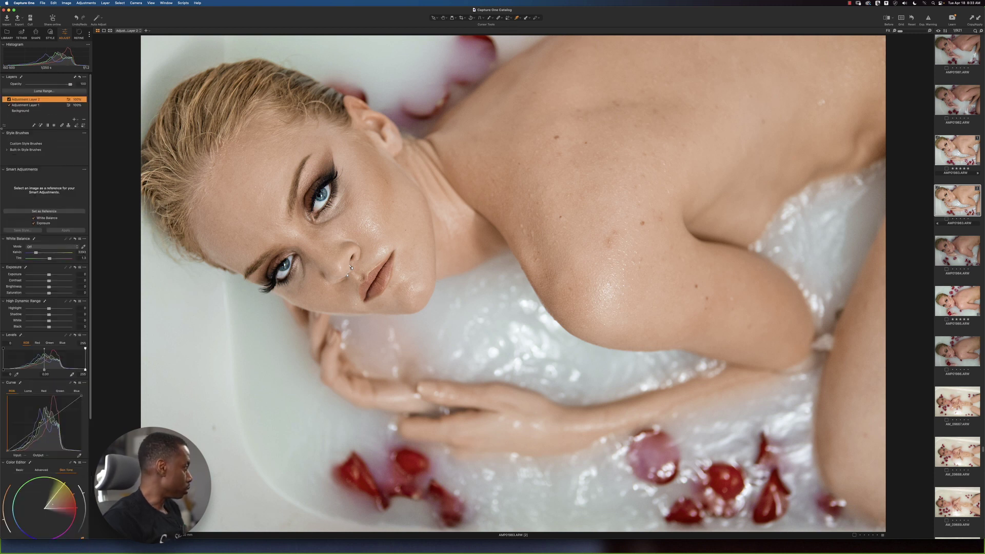
{"action": "right_click", "coordinate": [49, 99]}
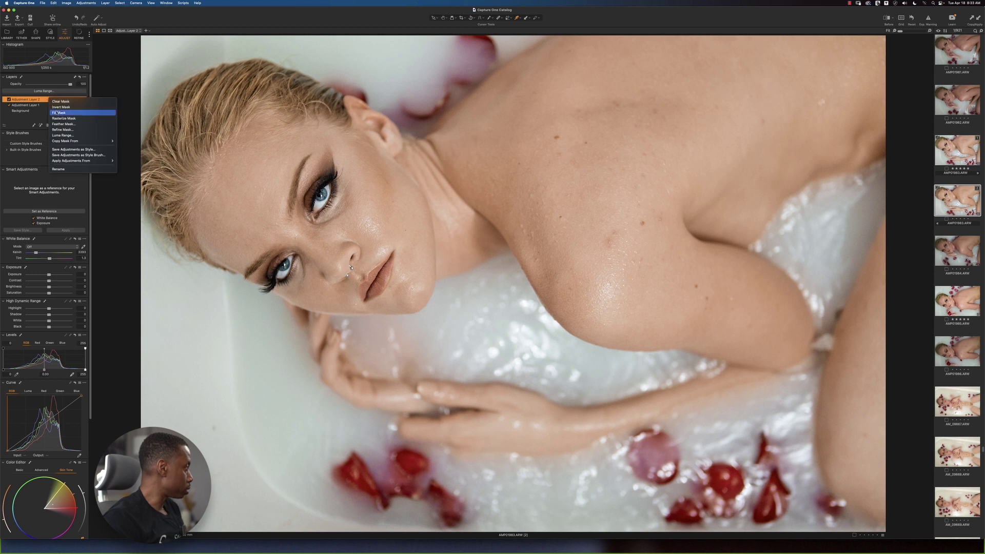
{"action": "left_click", "coordinate": [60, 106]}
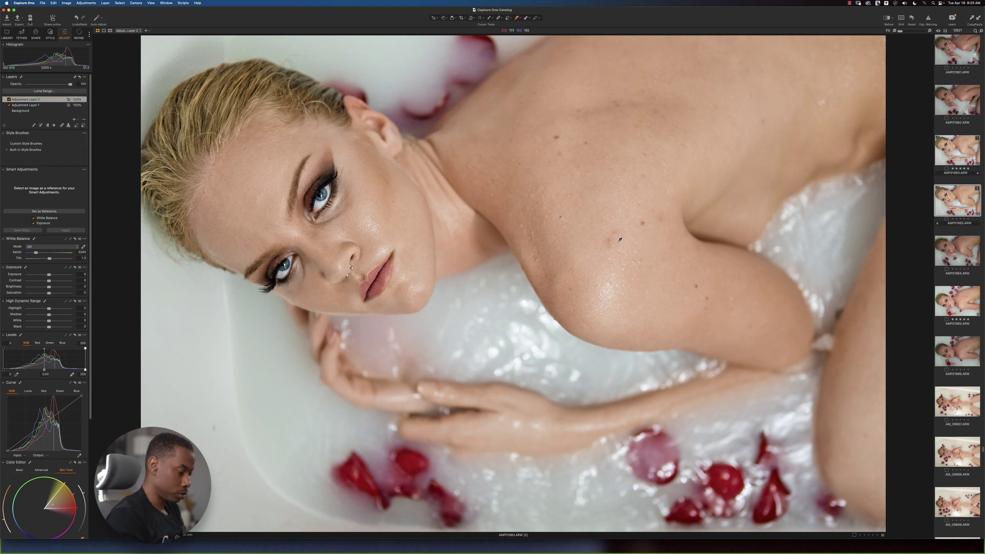